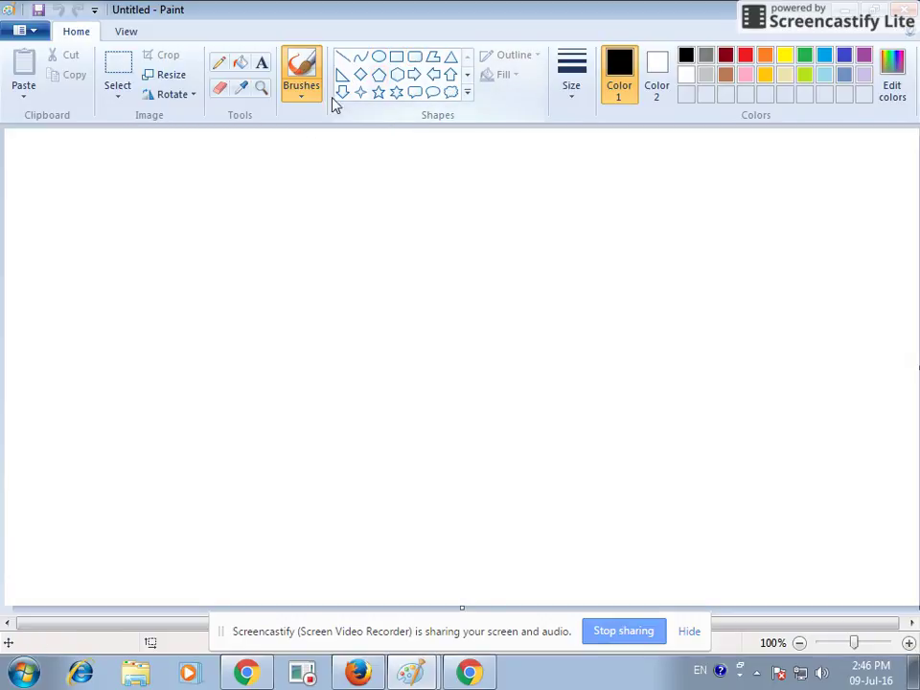
Sketch a tall face outline tapering to a pointed chin with the black Pencil, adding two arched eyebrows and two eyes.
click(222, 65)
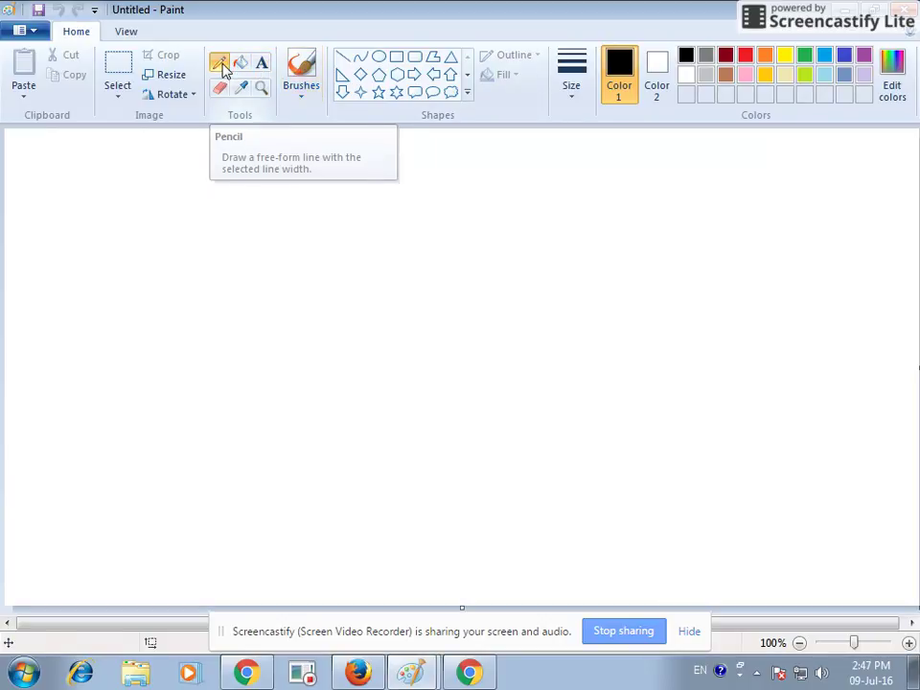
mouse_move(379, 180)
mouse_down()
mouse_move(340, 232)
mouse_move(338, 281)
mouse_move(416, 478)
mouse_move(441, 442)
mouse_move(485, 329)
mouse_move(490, 226)
mouse_move(459, 191)
mouse_move(378, 181)
mouse_up()
mouse_move(356, 269)
mouse_down()
mouse_move(359, 243)
mouse_move(375, 234)
mouse_move(396, 237)
mouse_move(403, 251)
mouse_move(487, 232)
mouse_move(493, 250)
mouse_up()
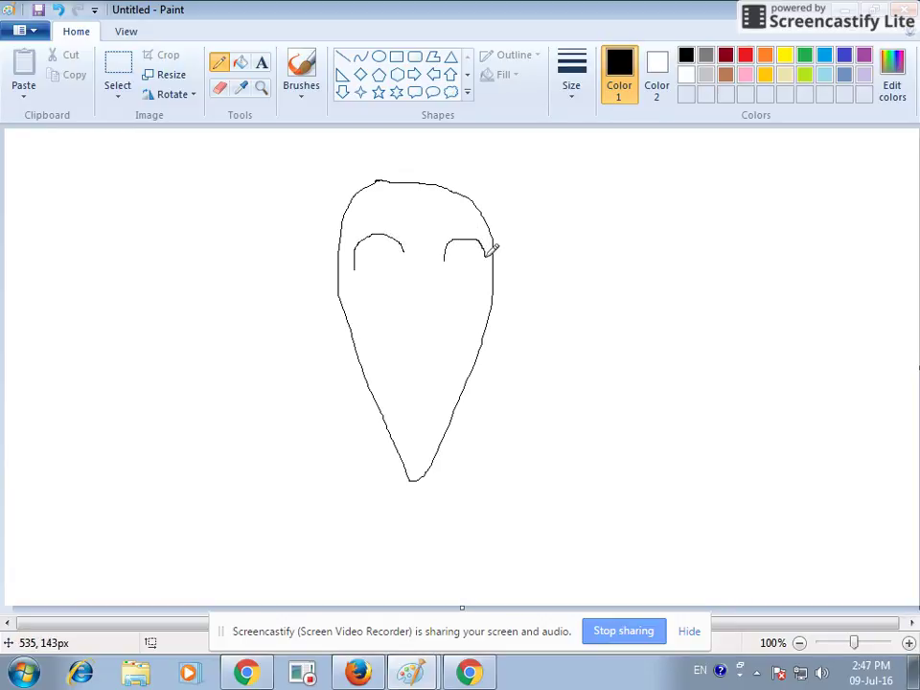
mouse_move(363, 285)
mouse_down()
mouse_move(376, 247)
mouse_move(398, 263)
mouse_move(390, 278)
mouse_up()
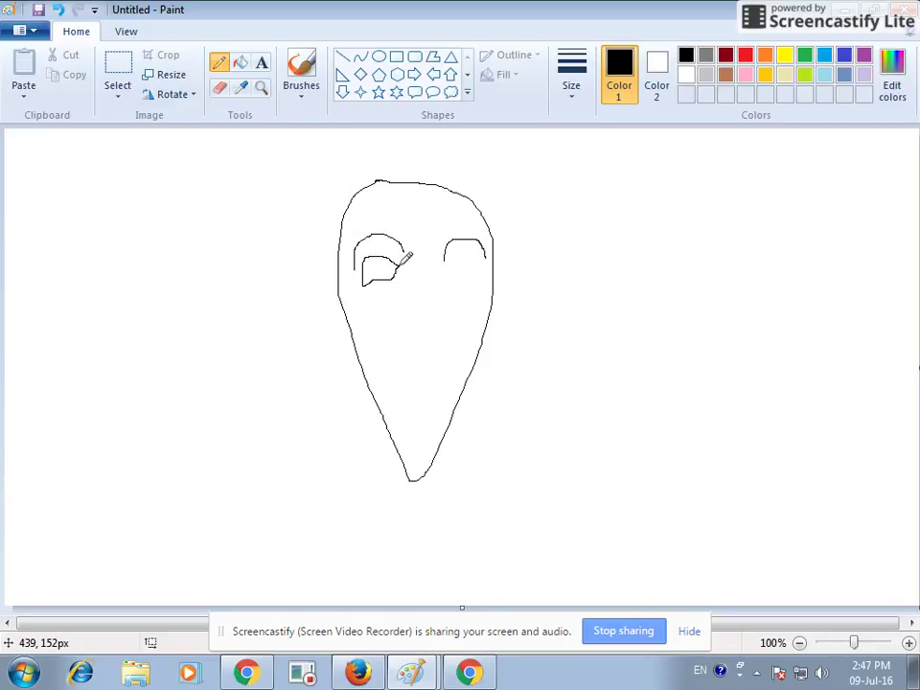
mouse_move(449, 265)
mouse_down()
mouse_move(480, 272)
mouse_move(449, 274)
mouse_move(473, 272)
mouse_up()
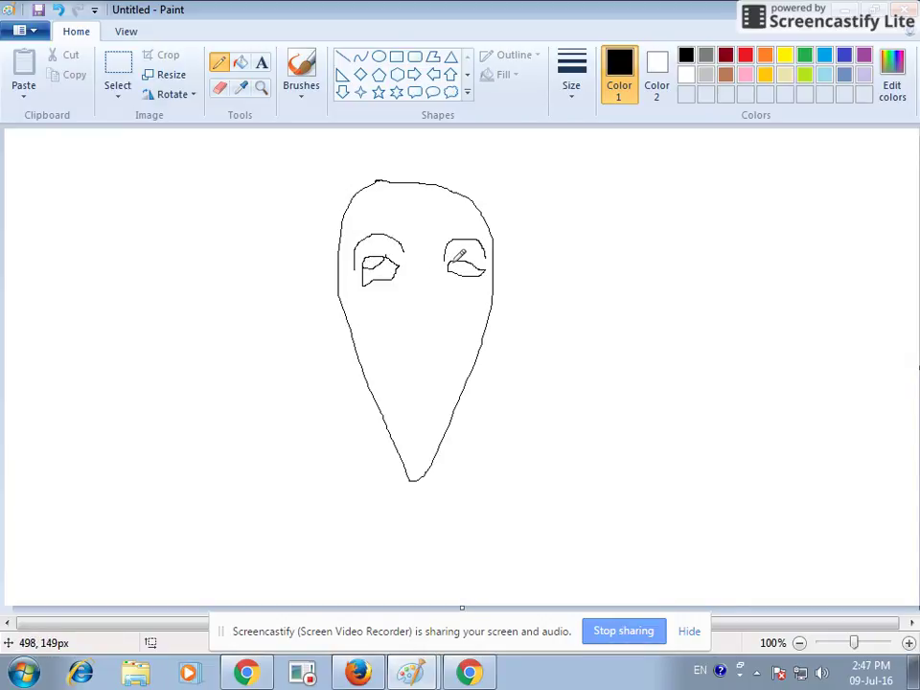
Pencil in the nose and a downturned mouth, and enclose the head with a wavy shoulder-length hair outline joined to the face.
mouse_move(450, 260)
mouse_down()
mouse_move(470, 266)
mouse_move(450, 259)
mouse_move(439, 286)
mouse_move(439, 362)
mouse_move(405, 372)
mouse_up()
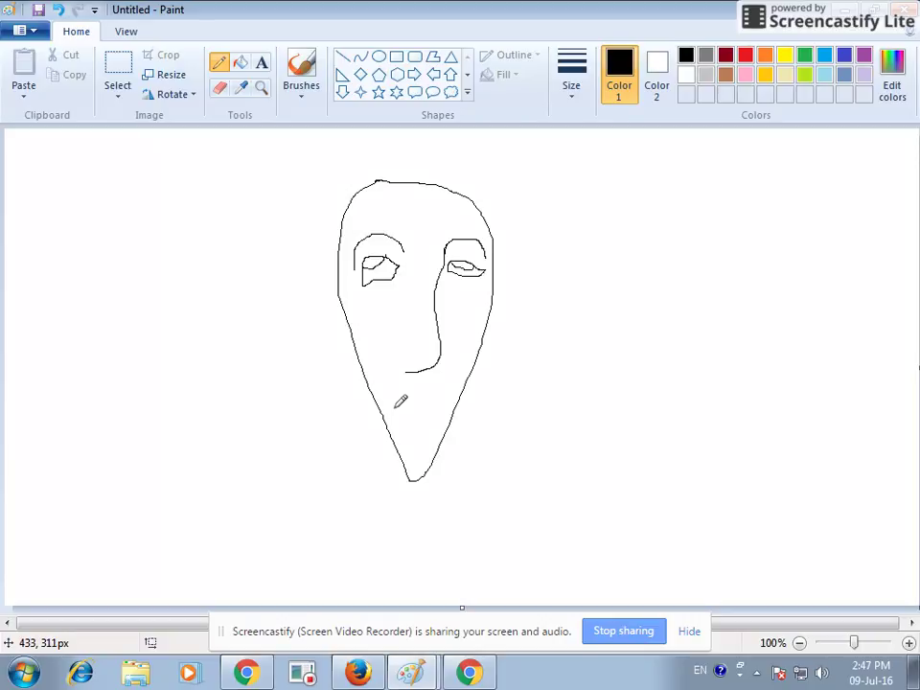
drag(415, 391, 452, 397)
drag(395, 405, 455, 400)
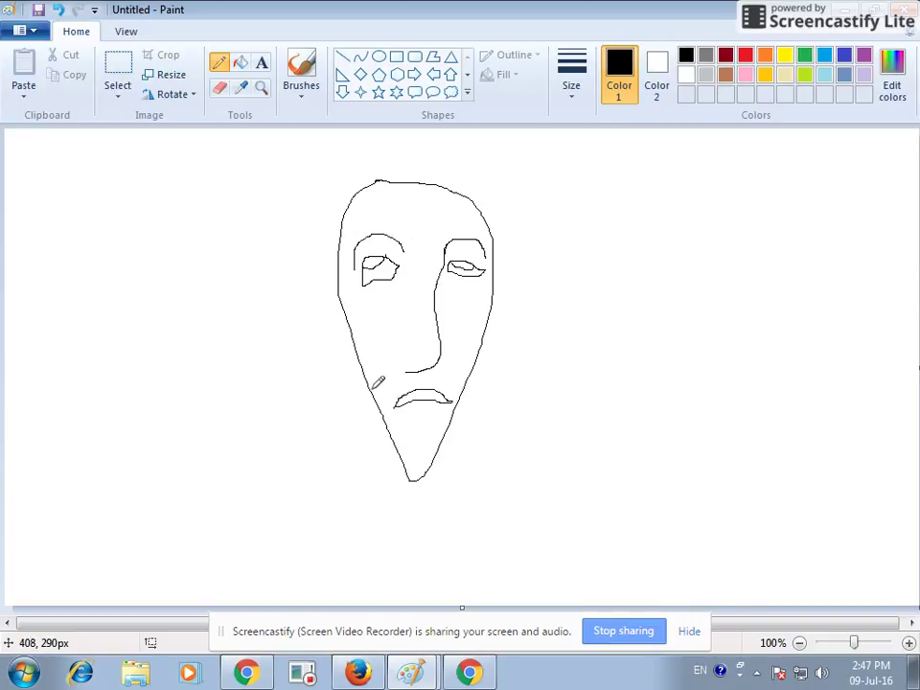
mouse_move(371, 388)
mouse_down()
mouse_move(295, 404)
mouse_move(250, 360)
mouse_move(248, 322)
mouse_move(324, 147)
mouse_move(341, 138)
mouse_move(424, 144)
mouse_move(498, 127)
mouse_move(559, 143)
mouse_move(622, 237)
mouse_move(599, 391)
mouse_move(554, 436)
mouse_move(497, 423)
mouse_move(484, 337)
mouse_up()
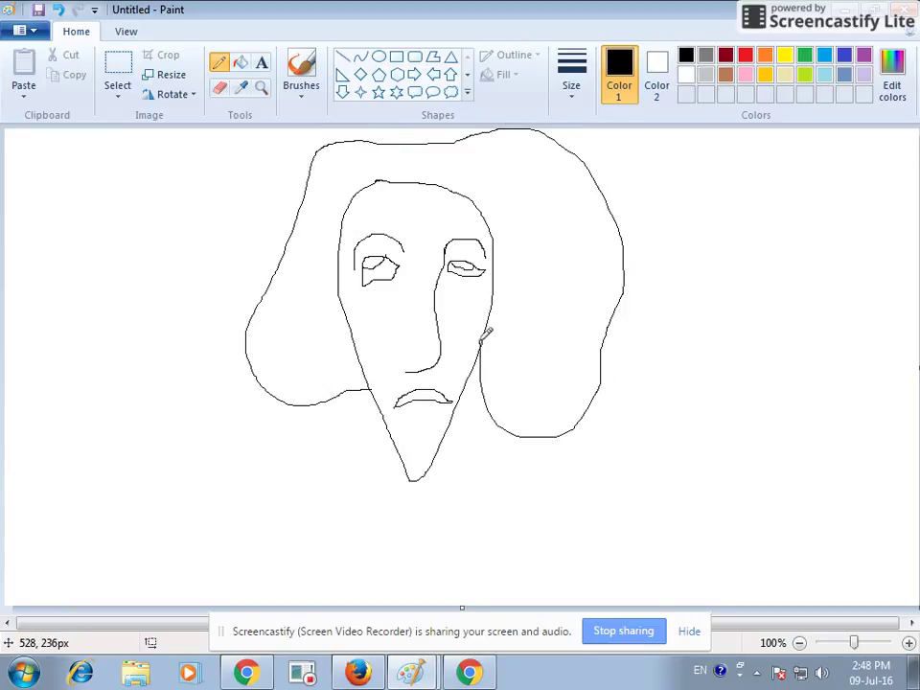
Fill both pupils and the hair area with black.
click(243, 67)
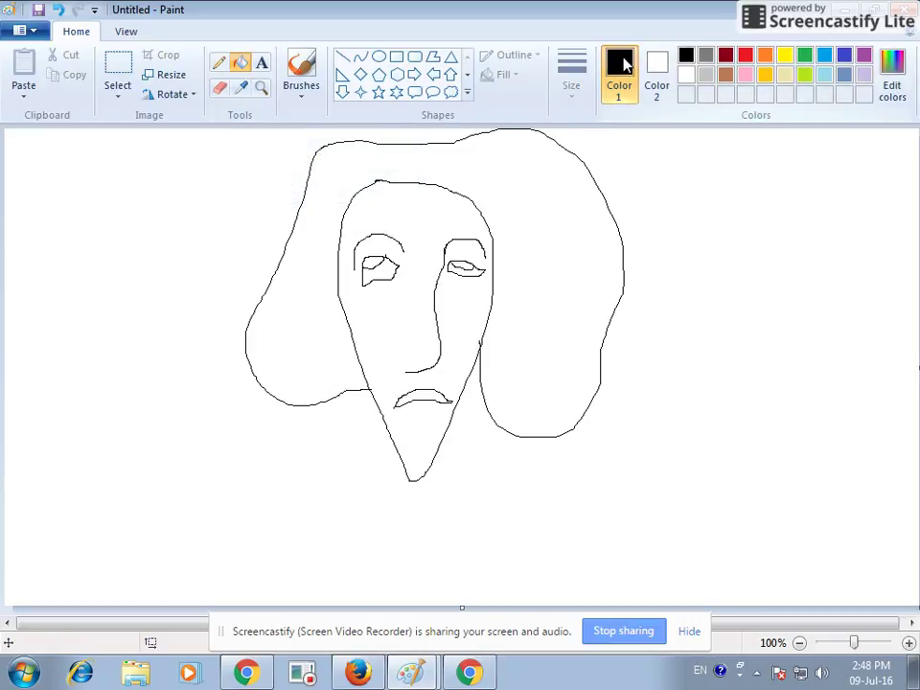
click(372, 261)
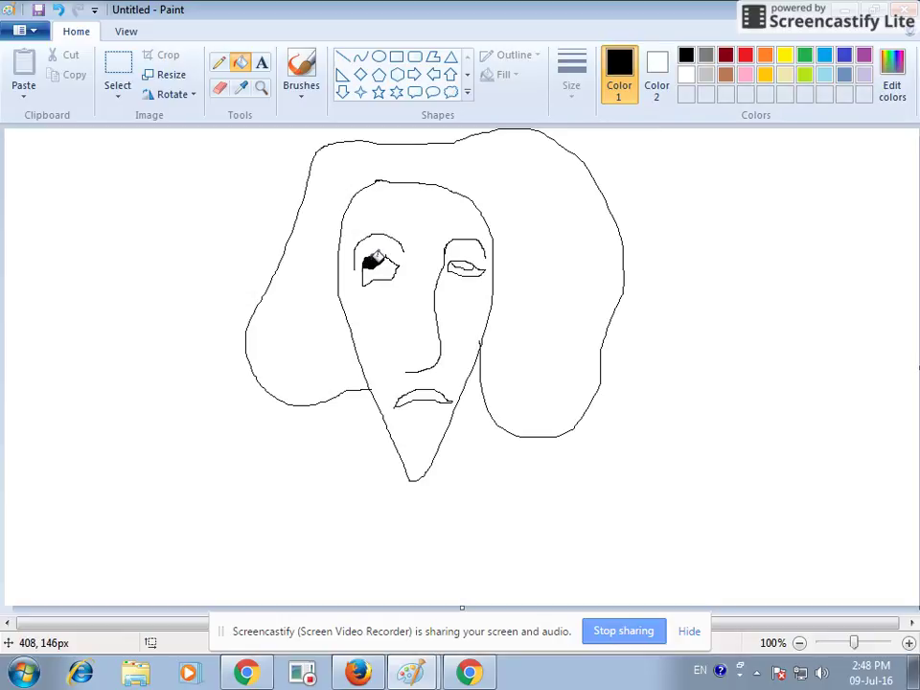
click(467, 264)
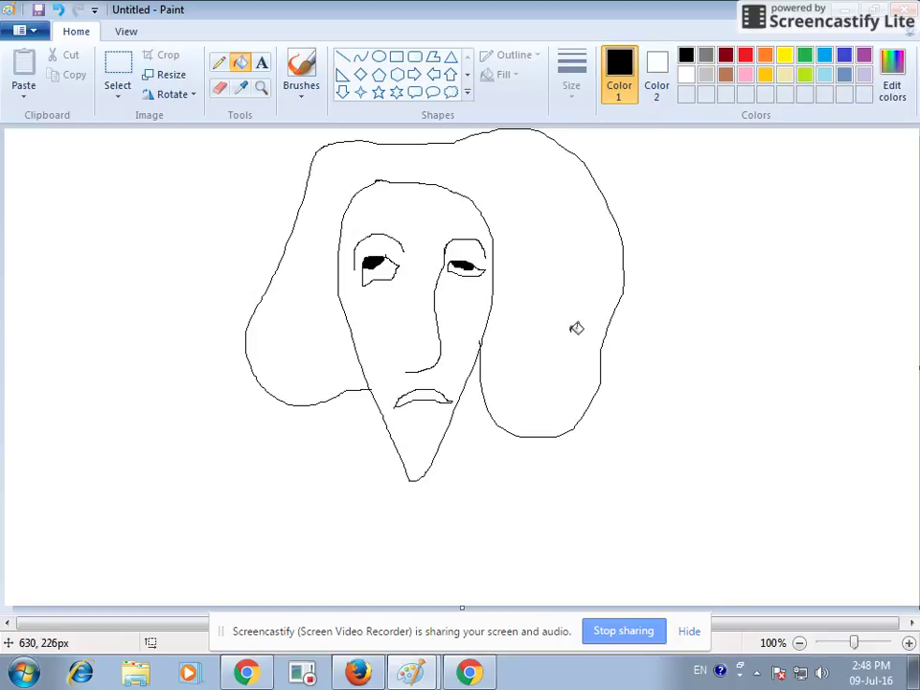
click(549, 242)
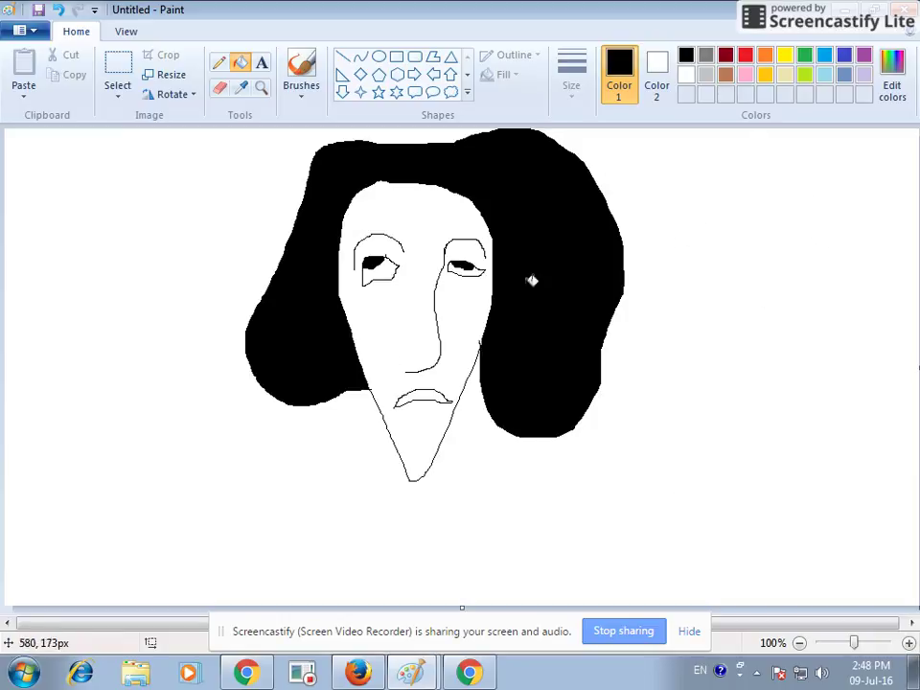
Fill the face and the white of the open eye with pink, and the lips with red.
click(747, 81)
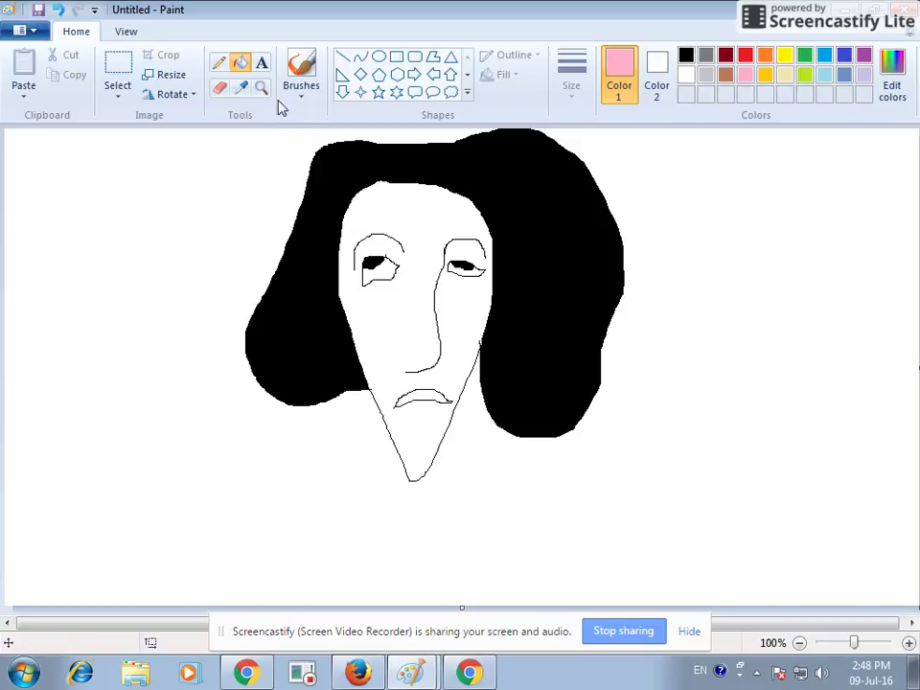
click(401, 214)
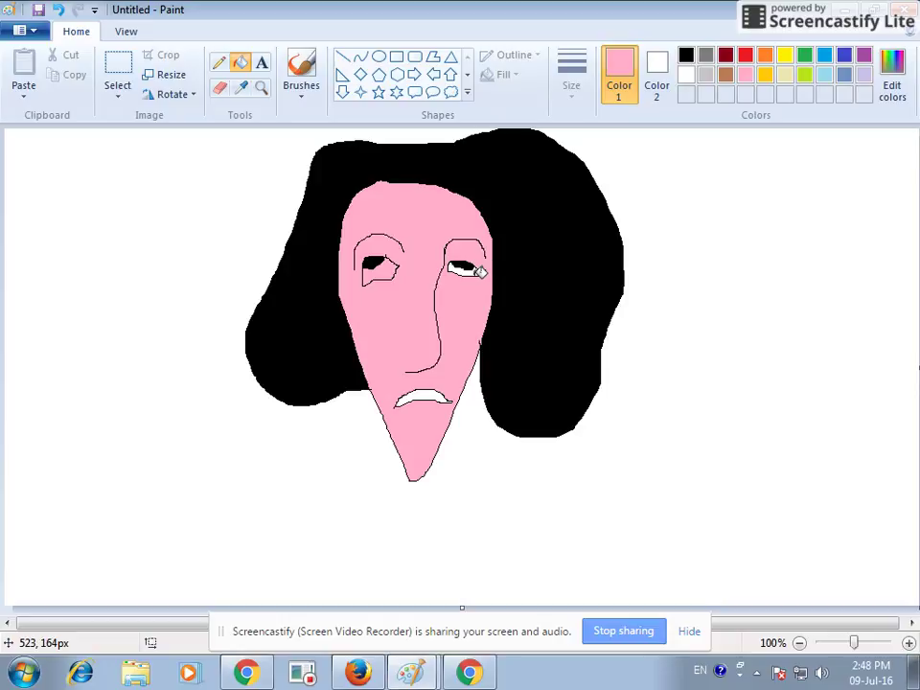
click(745, 57)
click(436, 396)
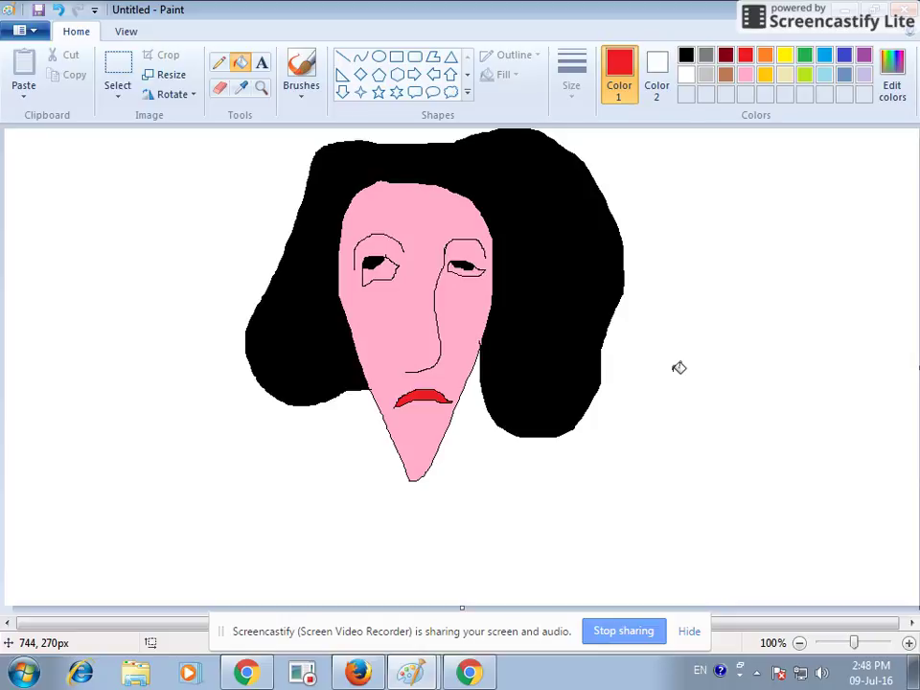
Build a second face from red ovals left of the portrait: head, two ears, two eyes, narrow nose and a mouth about 73 × 23 px.
click(378, 59)
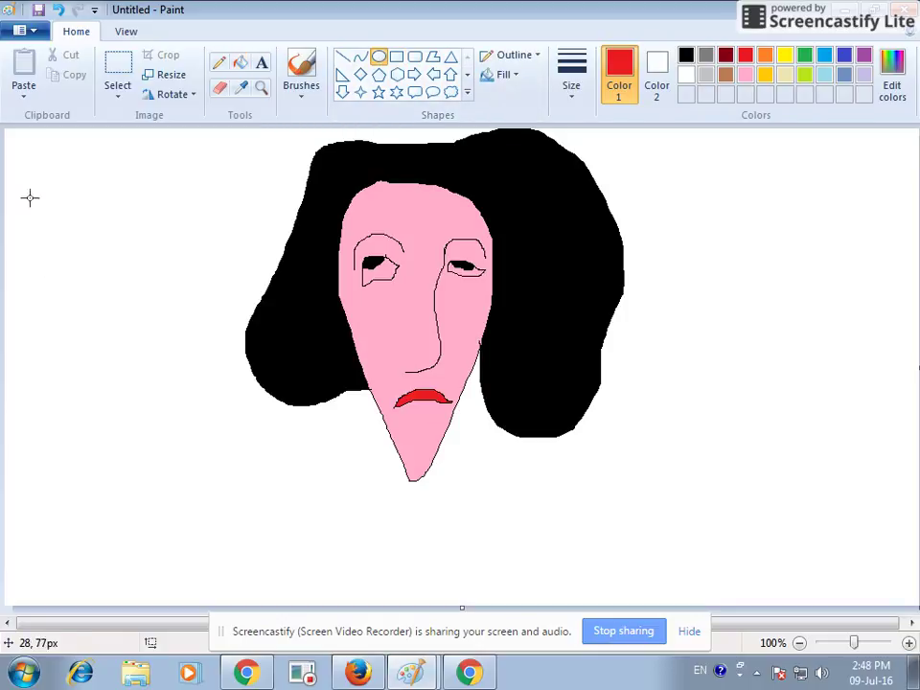
drag(30, 176, 174, 405)
drag(177, 204, 195, 294)
drag(5, 227, 31, 298)
mouse_move(41, 253)
mouse_down()
mouse_move(73, 265)
mouse_move(34, 263)
mouse_move(92, 285)
mouse_up()
drag(130, 245, 162, 278)
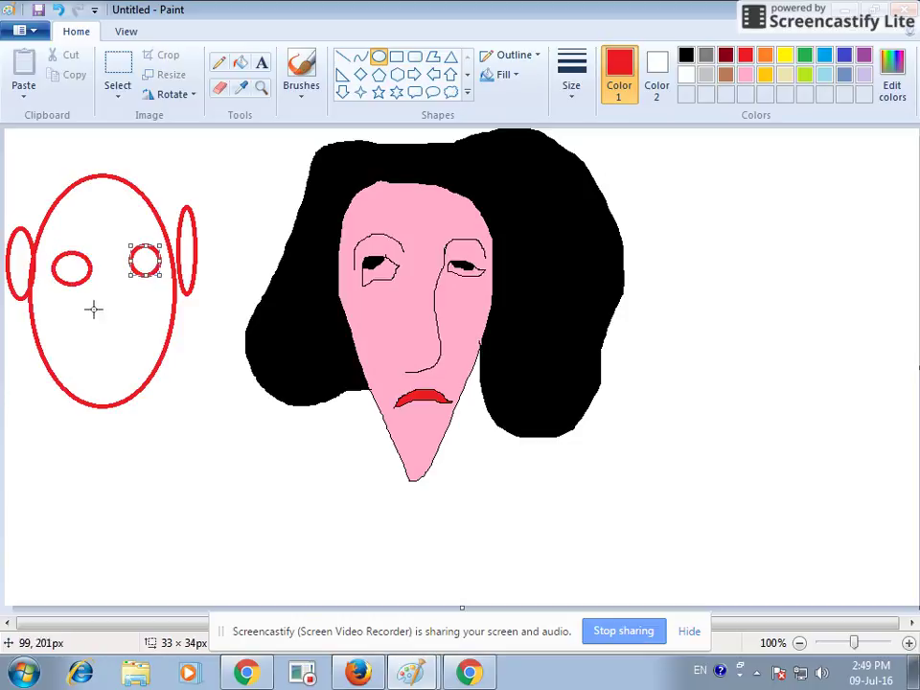
drag(106, 265, 147, 376)
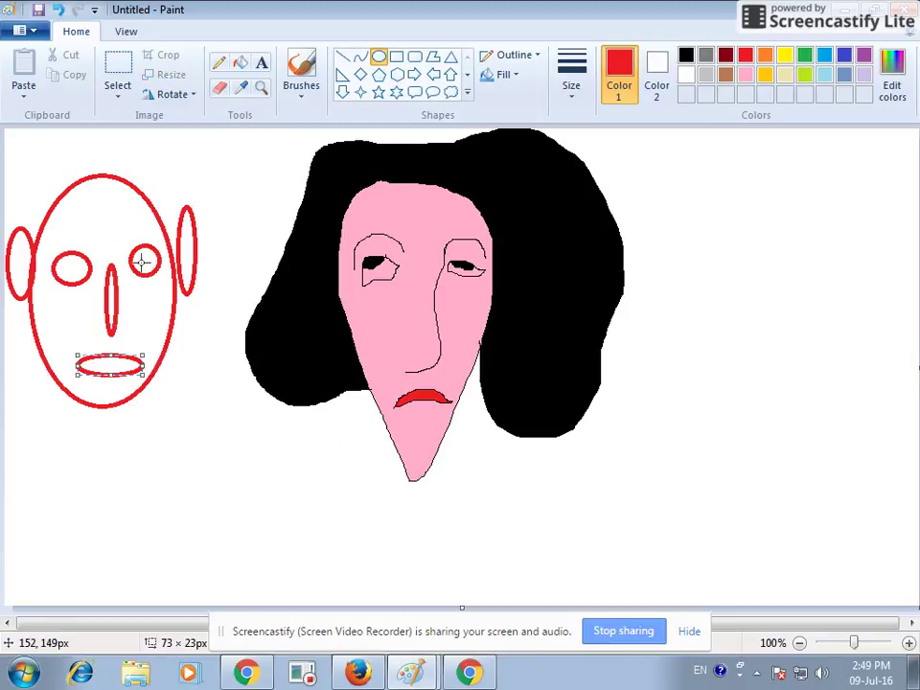
Draw three nested red rectangles right of the portrait, about 227 × 163, 201 × 144 and 173 × 118 px.
click(396, 57)
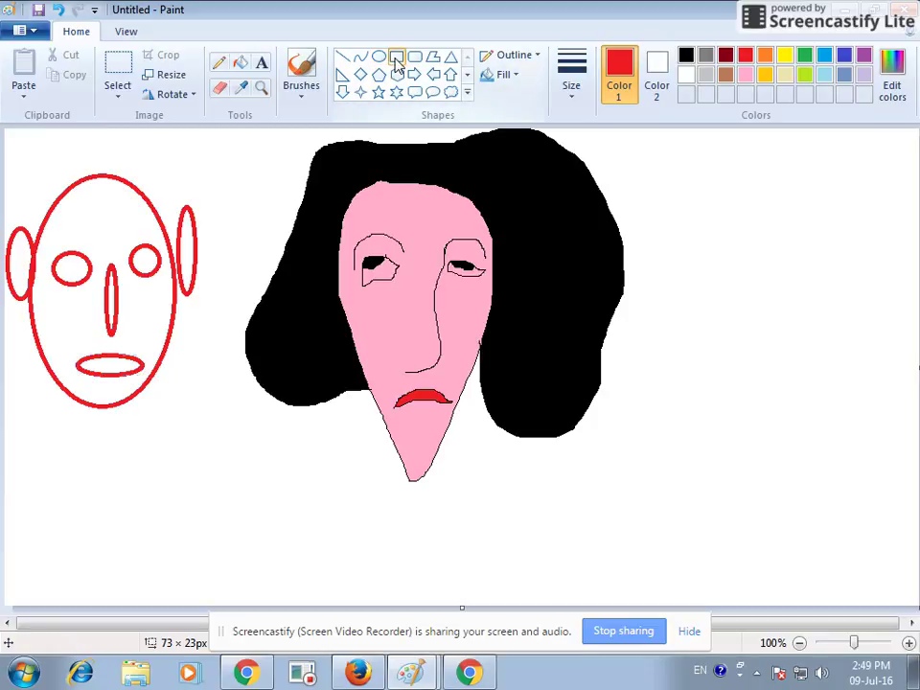
drag(692, 194, 897, 339)
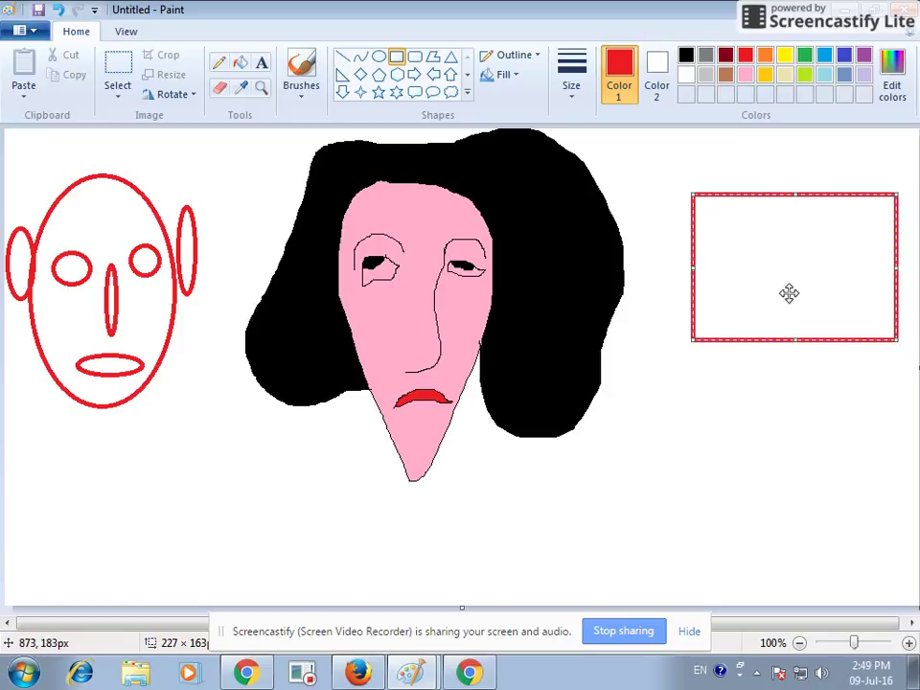
click(741, 362)
drag(707, 201, 887, 330)
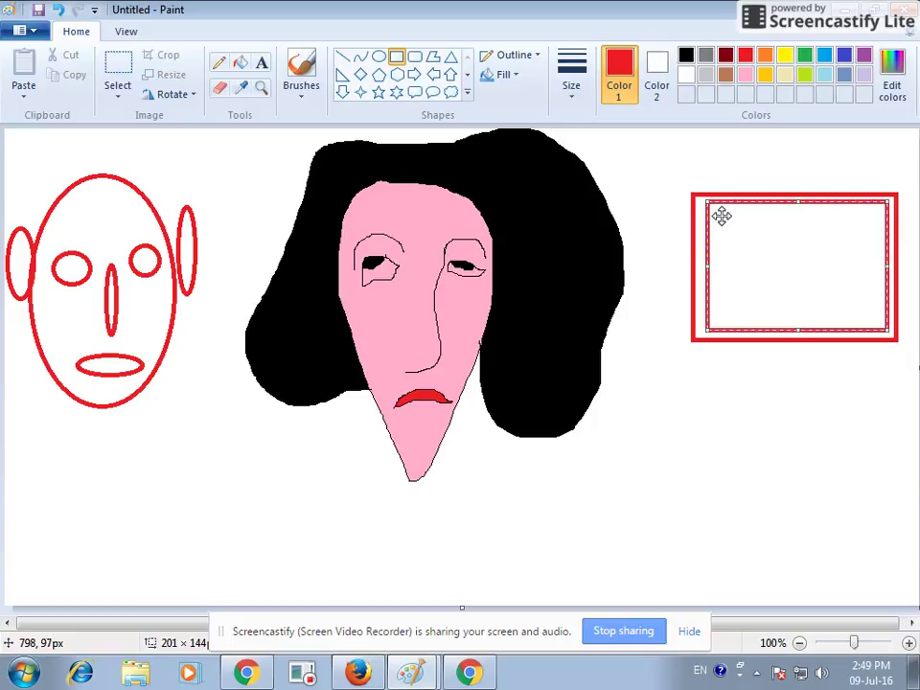
click(733, 363)
drag(720, 211, 875, 317)
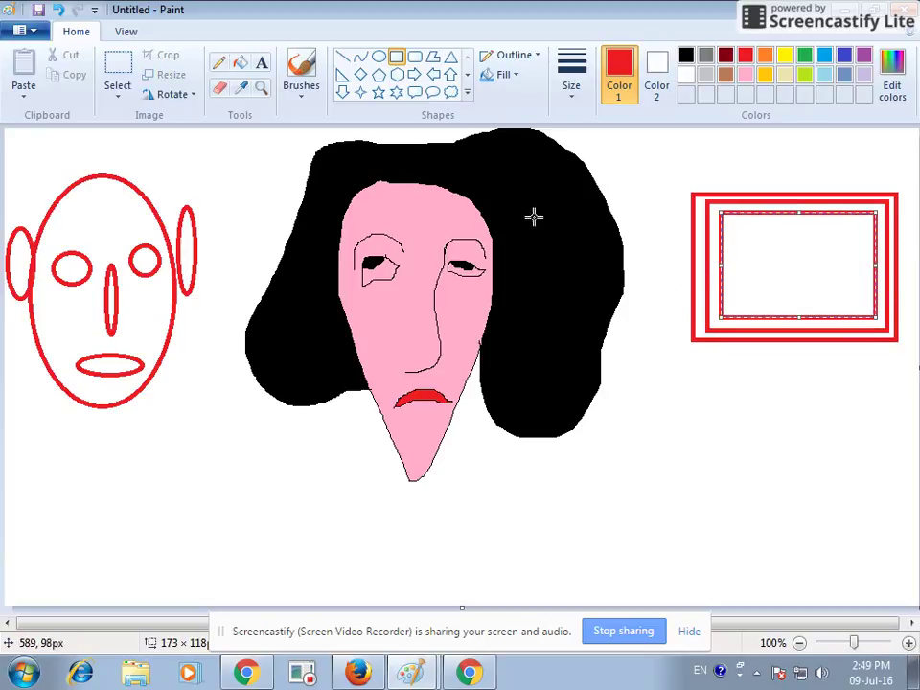
Fill the nested rectangles with lime green in the outer band, indigo blue in the middle band and yellow in the centre.
click(242, 64)
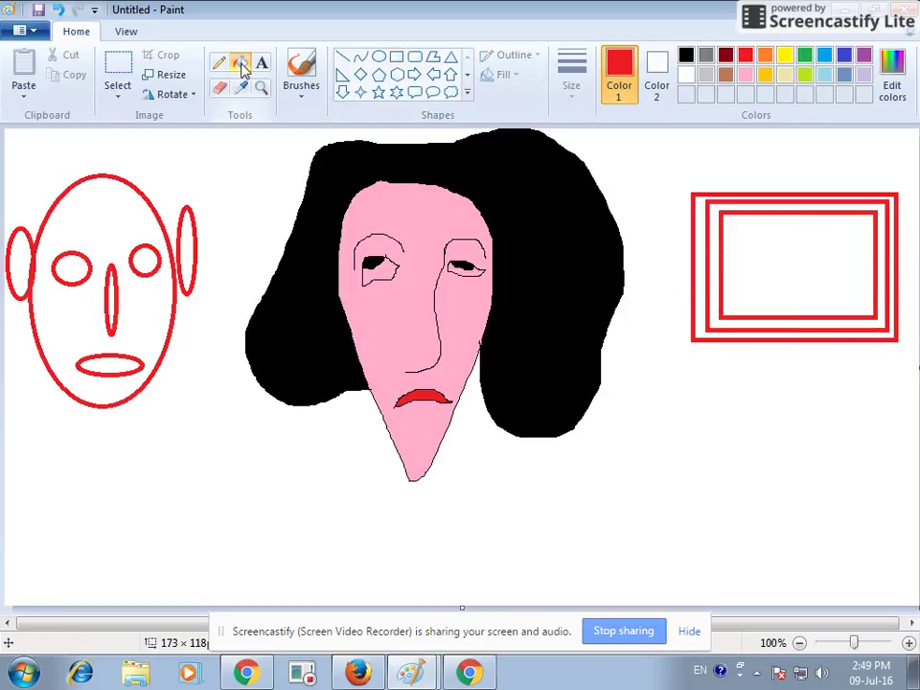
click(799, 75)
click(700, 204)
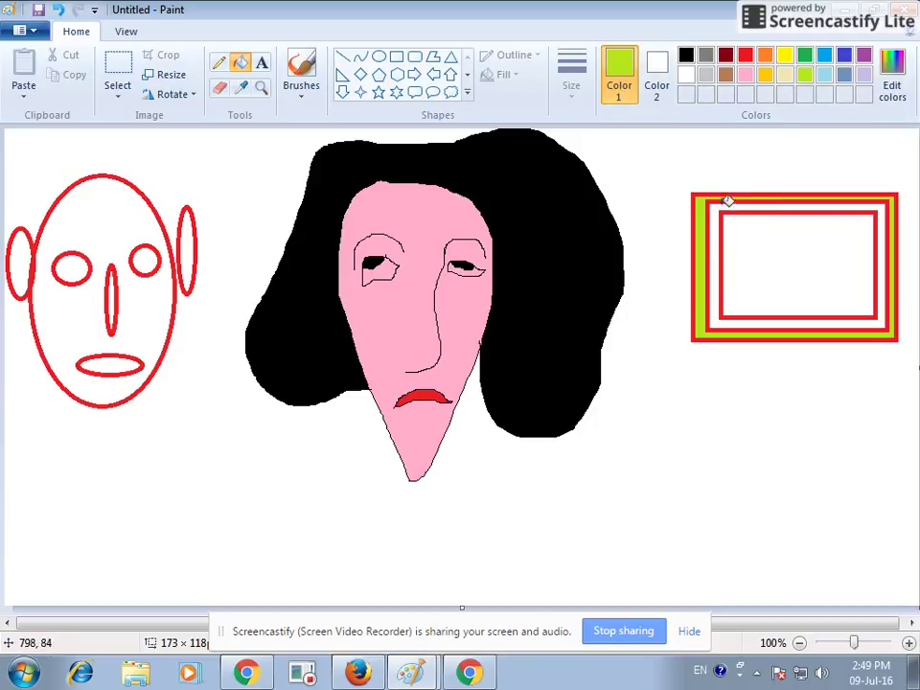
click(844, 55)
click(716, 236)
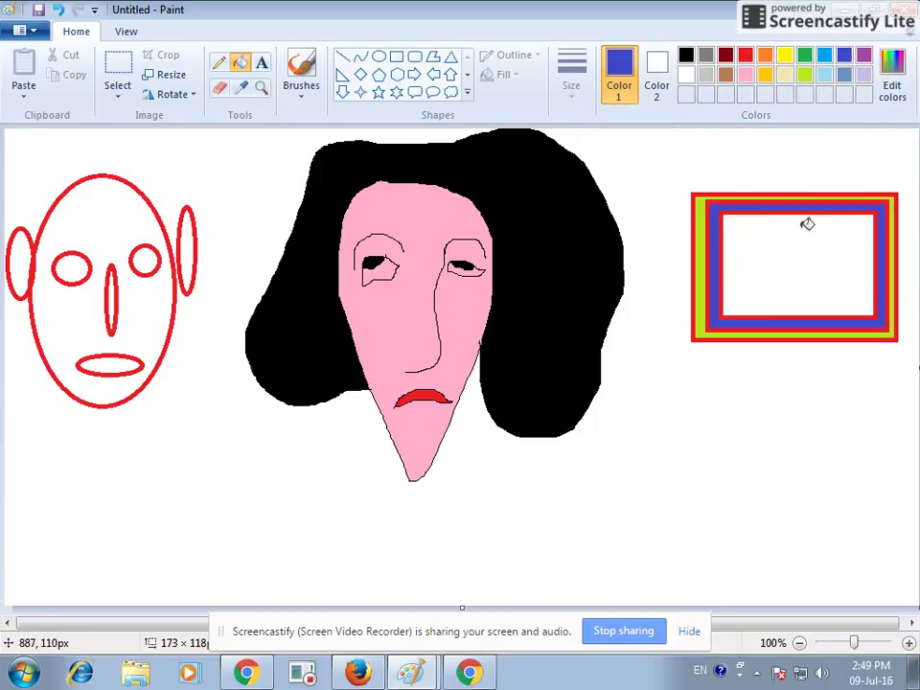
click(785, 54)
click(812, 249)
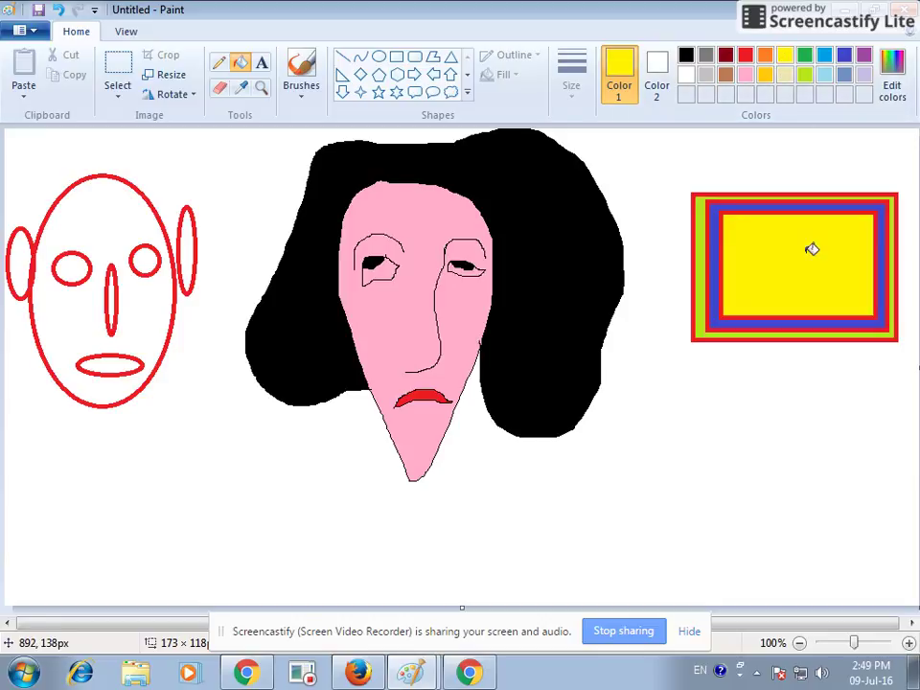